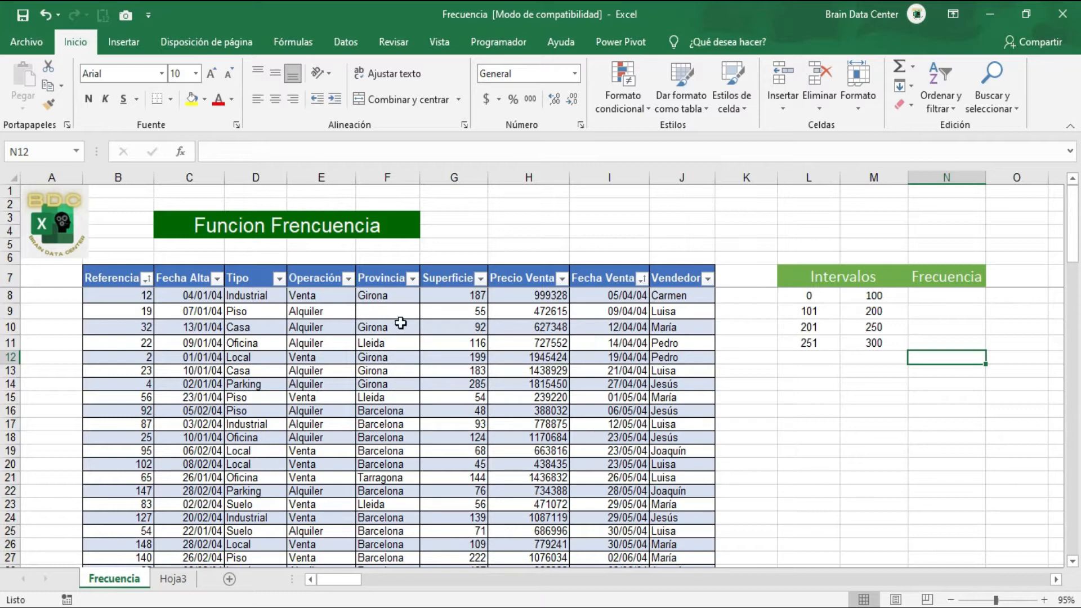
Correct the sheet's title in the green merged cell to read "Funcion Frecuencia".
left_click(350, 226)
key("F2")
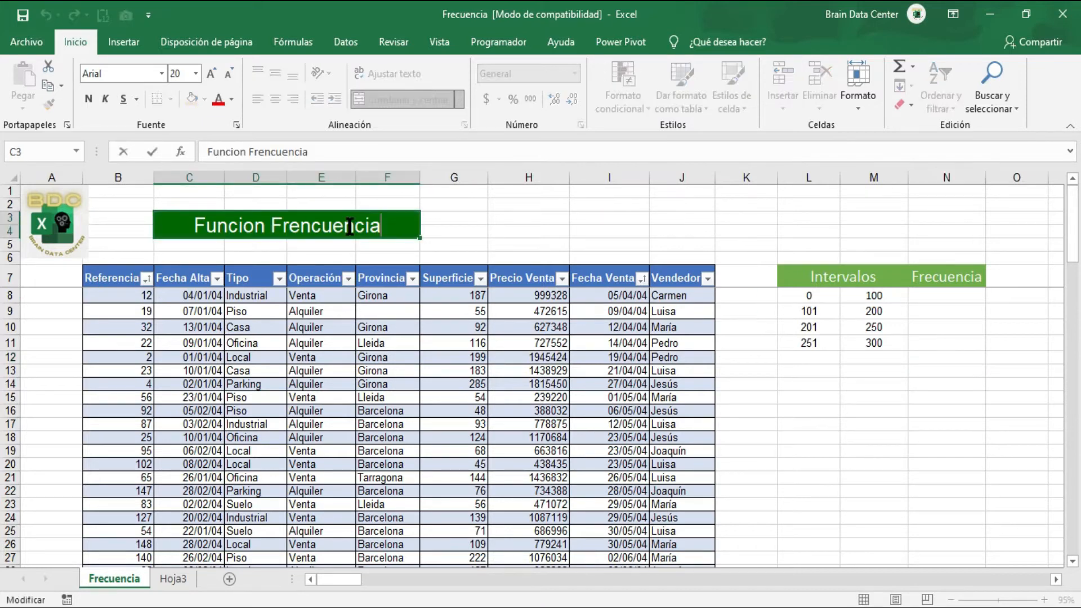
type("+C8")
key("BackSpace")
key("BackSpace")
key("BackSpace")
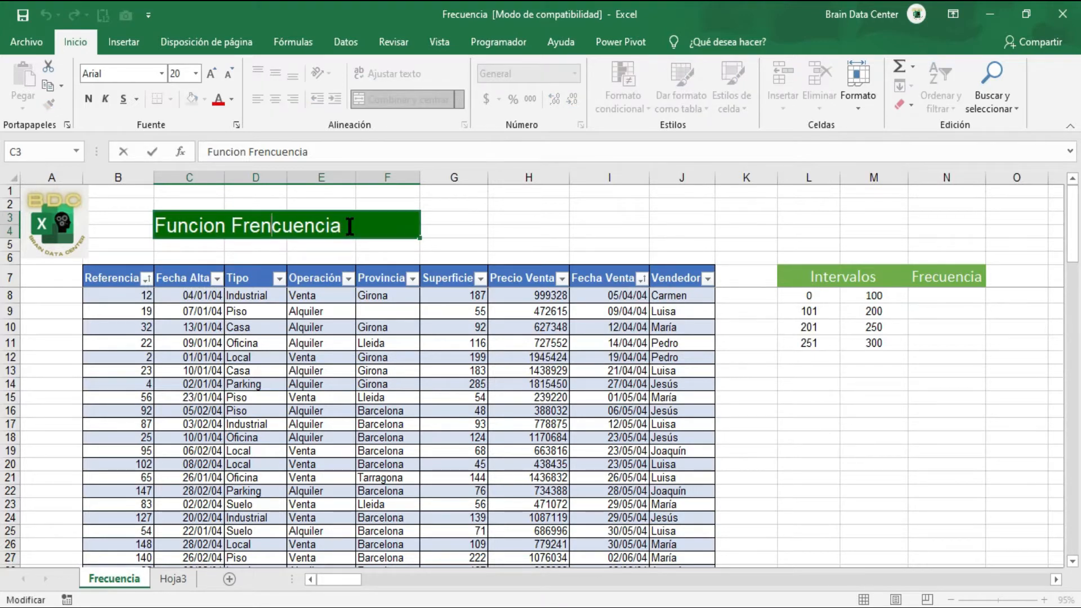
key("BackSpace")
key("Return")
key("Right")
key("Right")
key("Right")
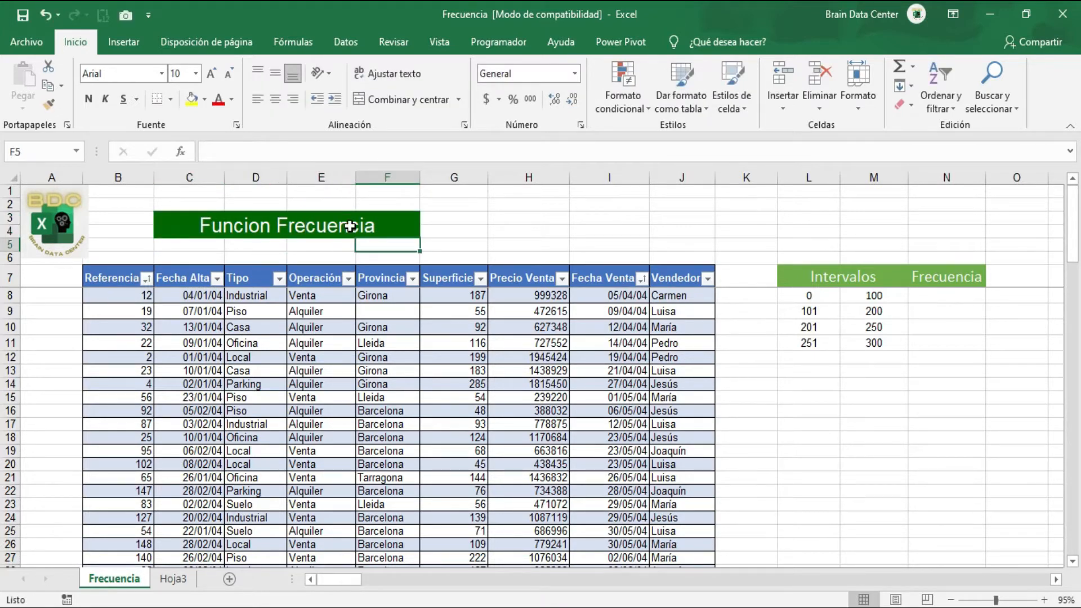
key("Down")
key("Down")
key("Down")
key("Right")
key("Right")
key("Right")
key("Right")
key("Right")
key("Right")
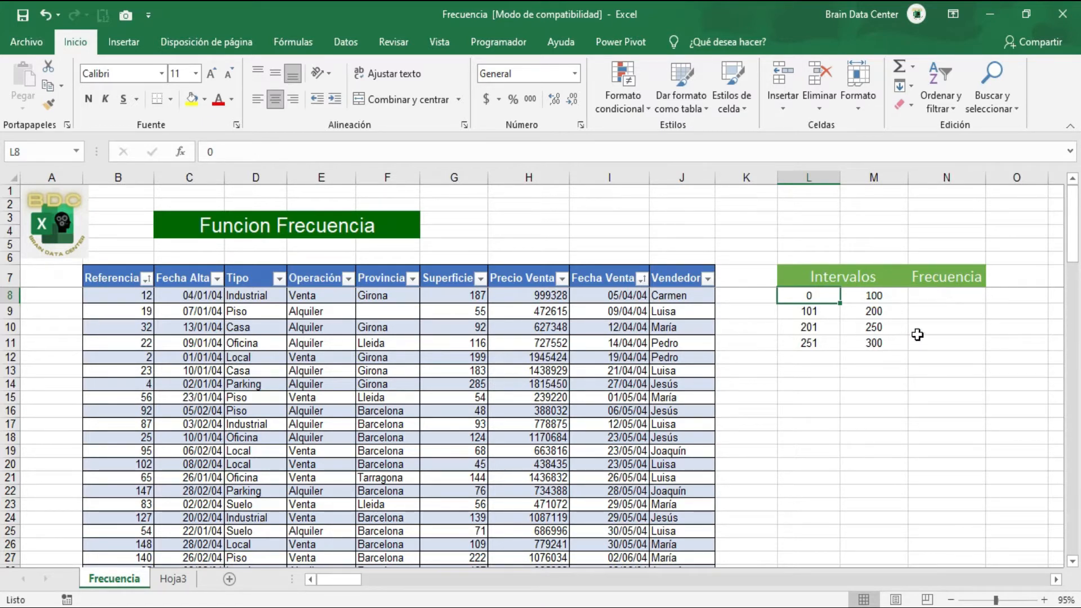
Select the empty Frecuencia cells N8:N11 beside the intervals as the range for the results.
left_click(946, 313)
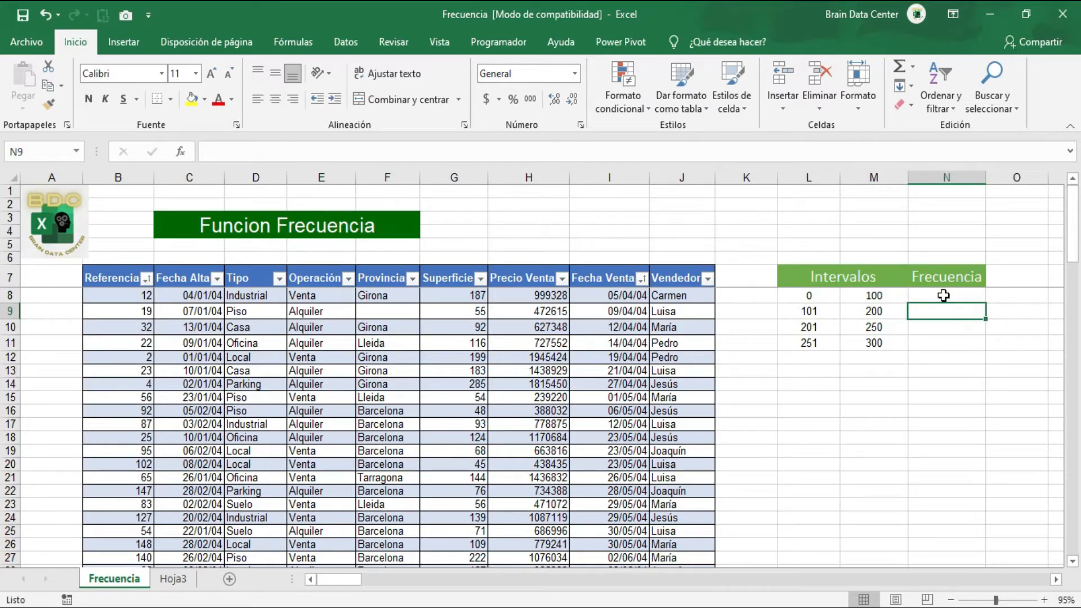
left_click_drag(943, 295, 944, 343)
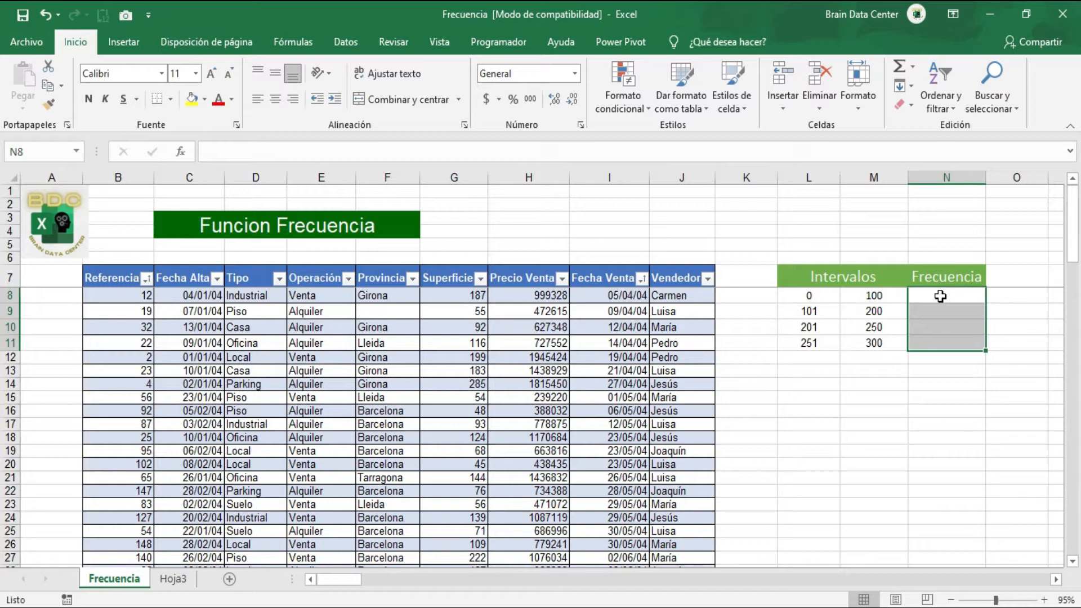
key("F2")
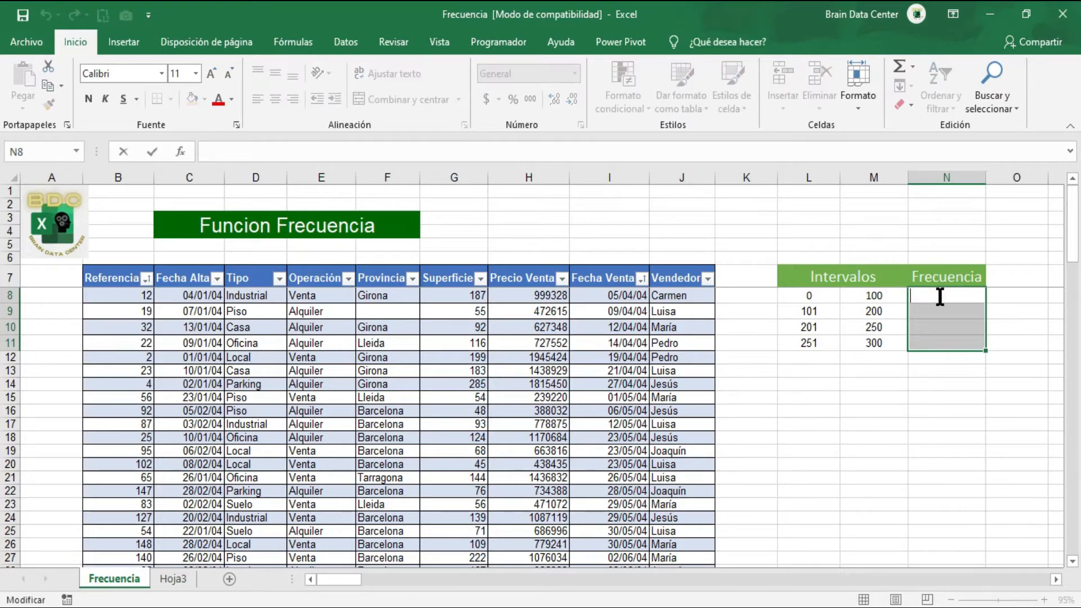
type("=fre")
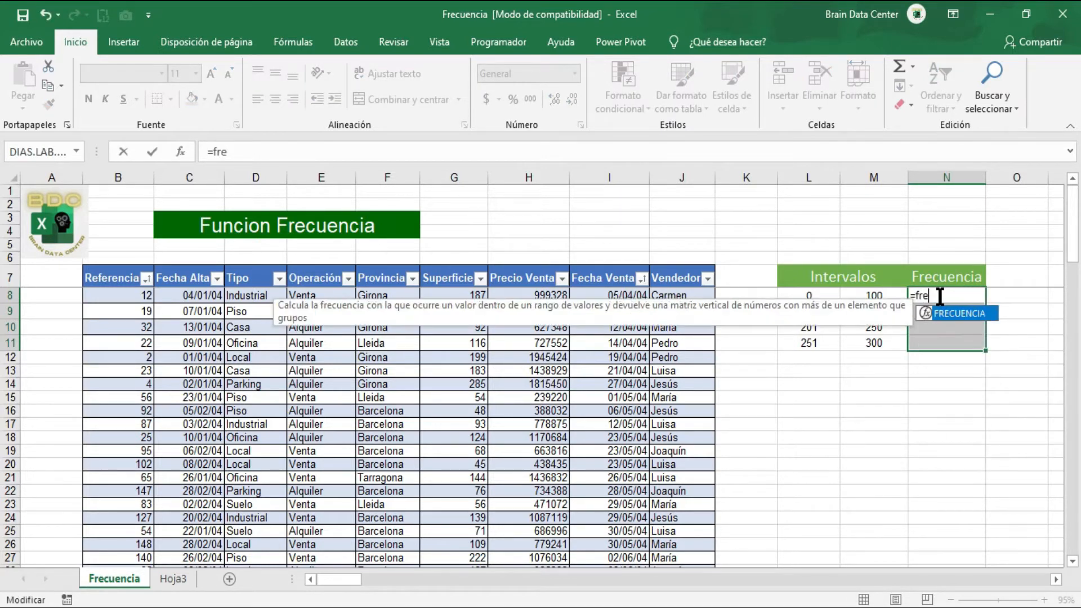
key("Tab")
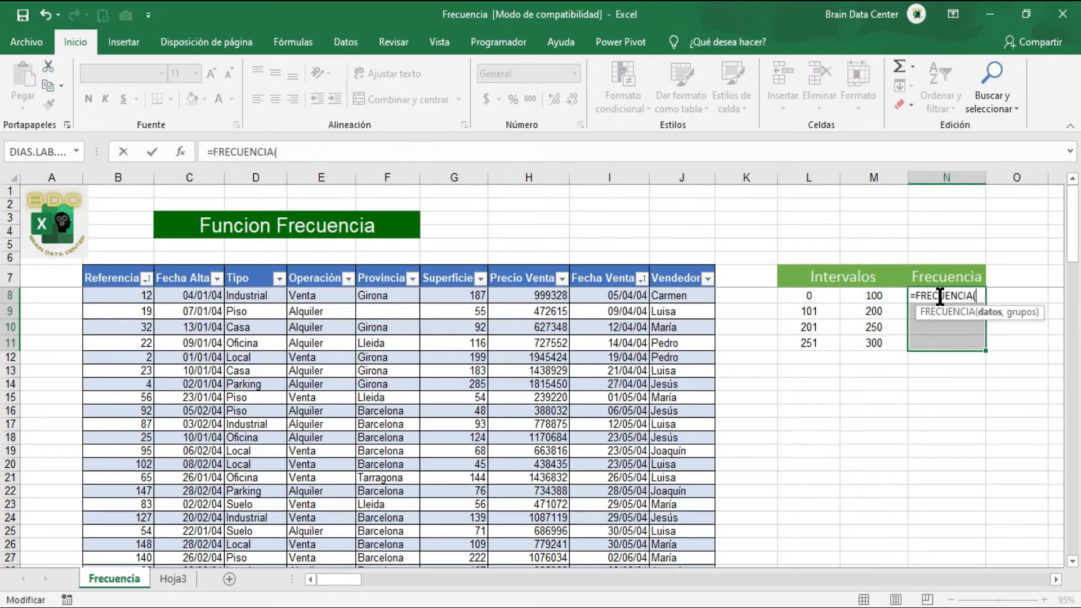
key("Left")
key("Left")
key("ctrl+shift+Return")
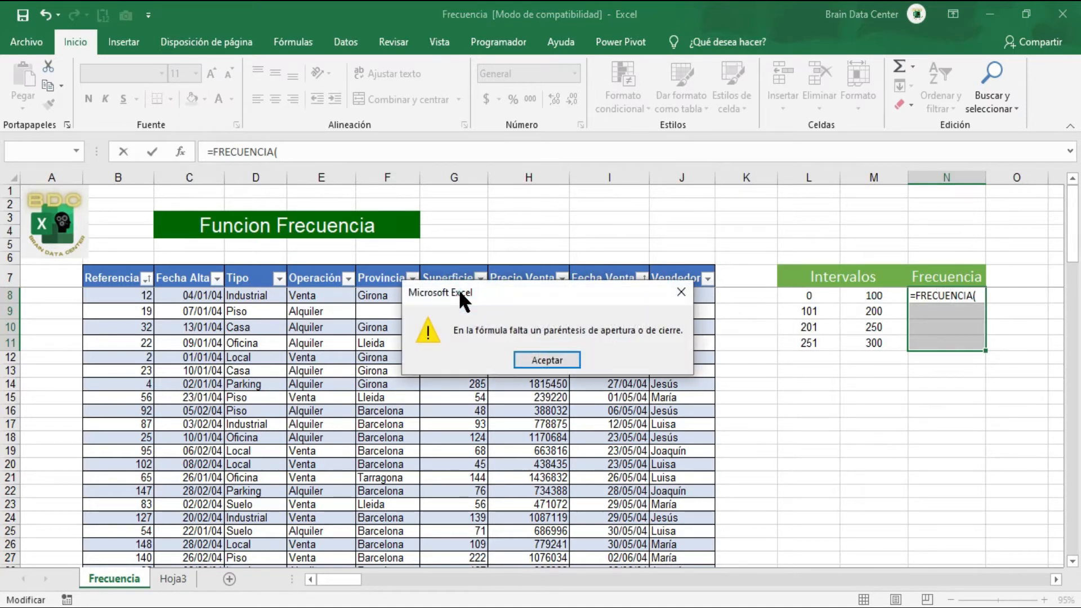
left_click(557, 356)
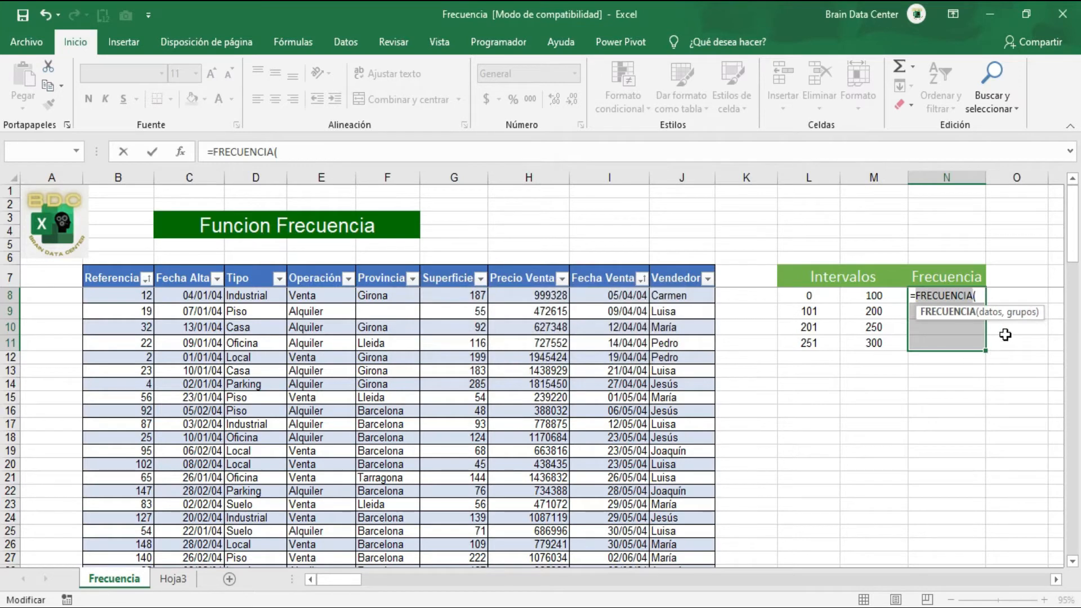
left_click(978, 296)
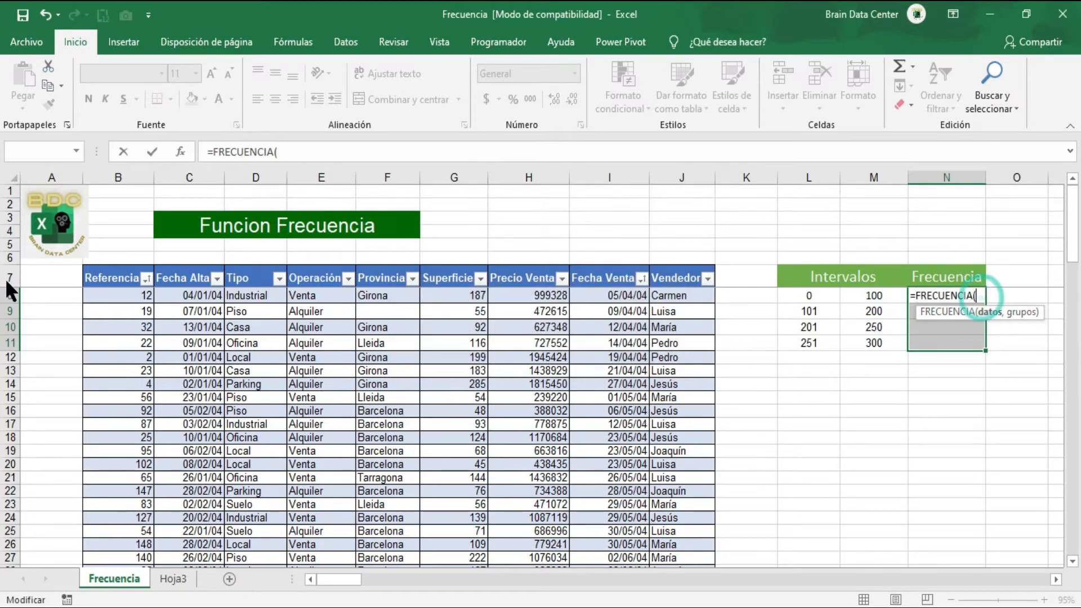
key("Left")
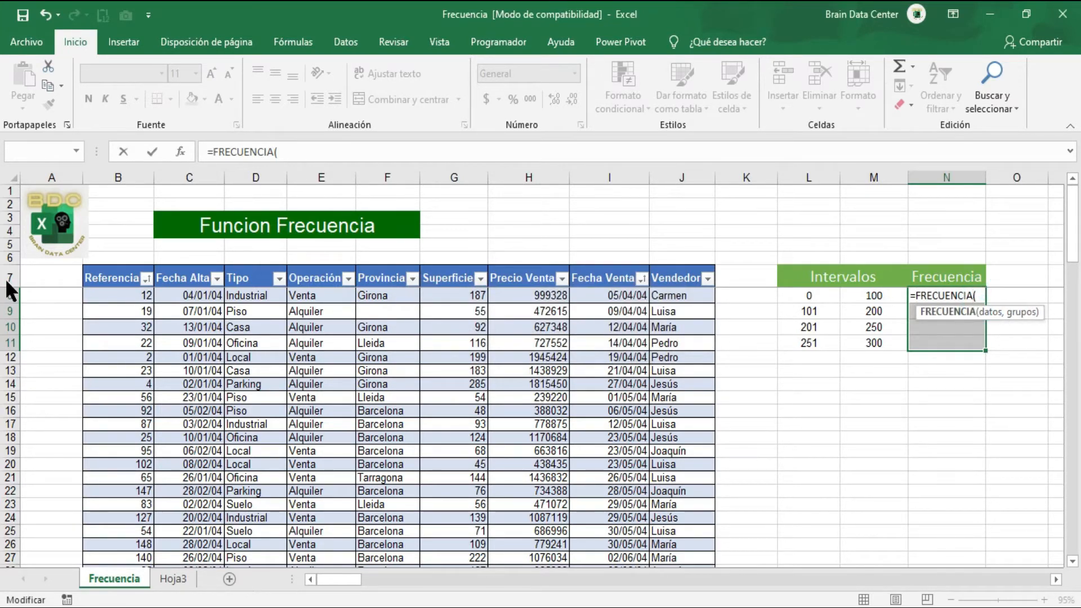
key("Escape")
Start a FRECUENCIA formula in the selected N8:N11 range, using the Superficie values G8:G106 as the data argument.
type("=fra")
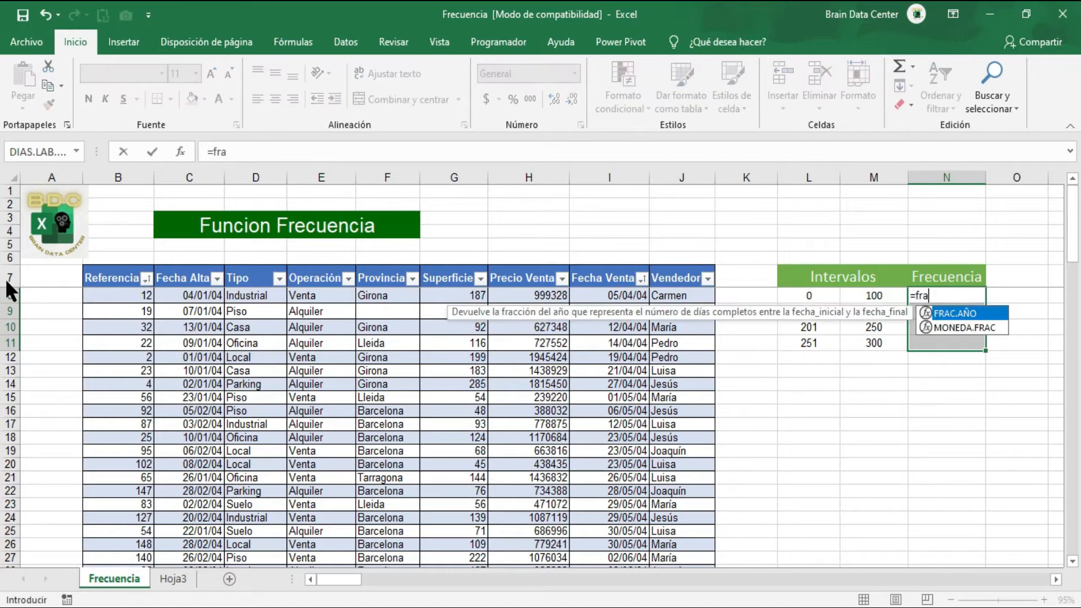
key("BackSpace")
type("ec")
key("Tab")
key("Left")
key("Left")
key("Left")
key("Left")
key("Left")
key("Left")
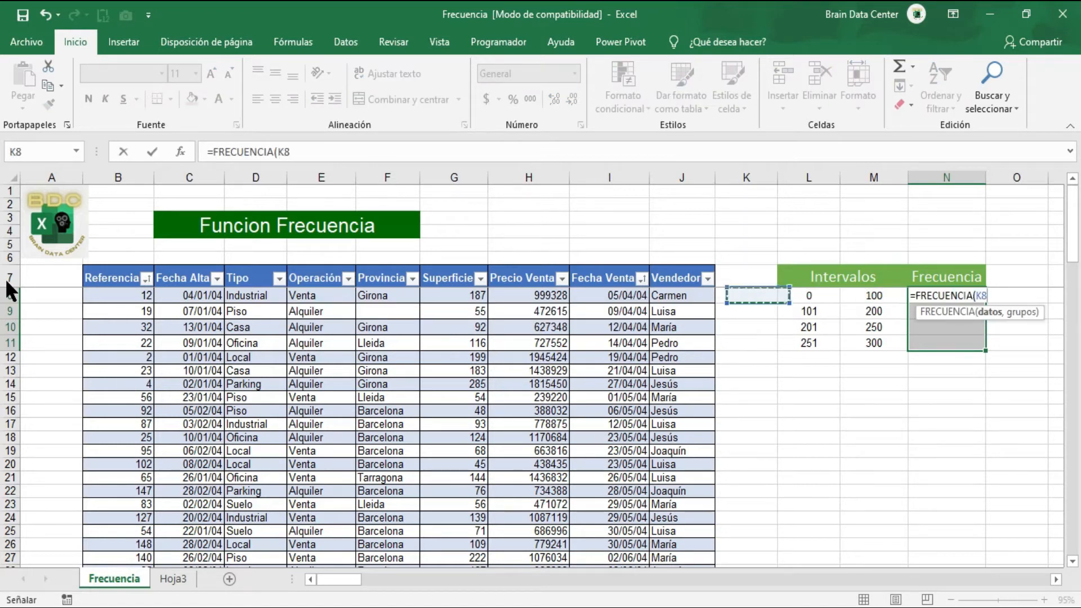
key("Left")
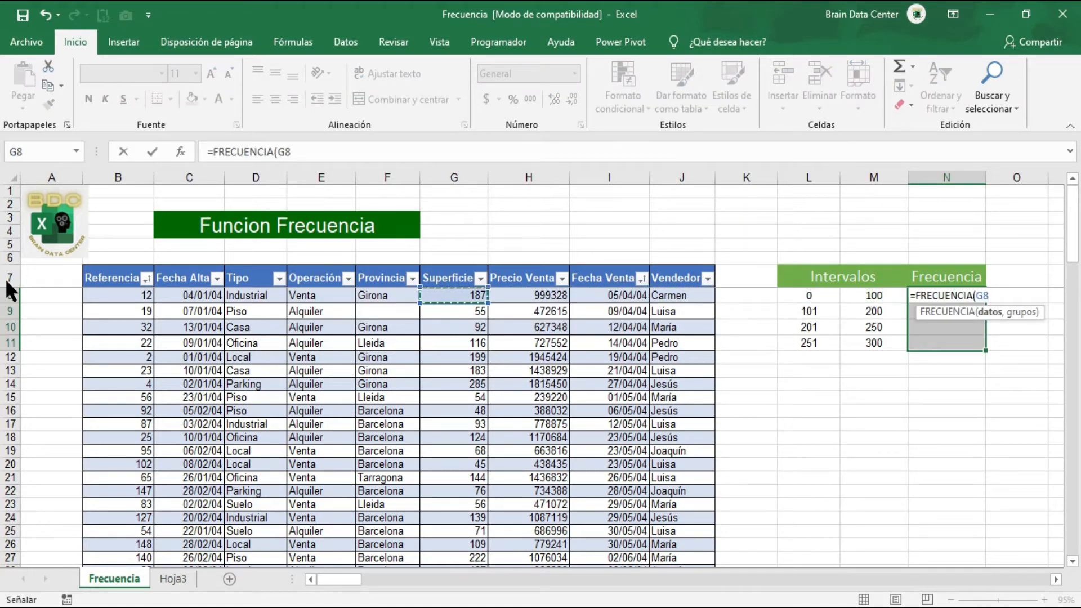
key("ctrl+shift+Down")
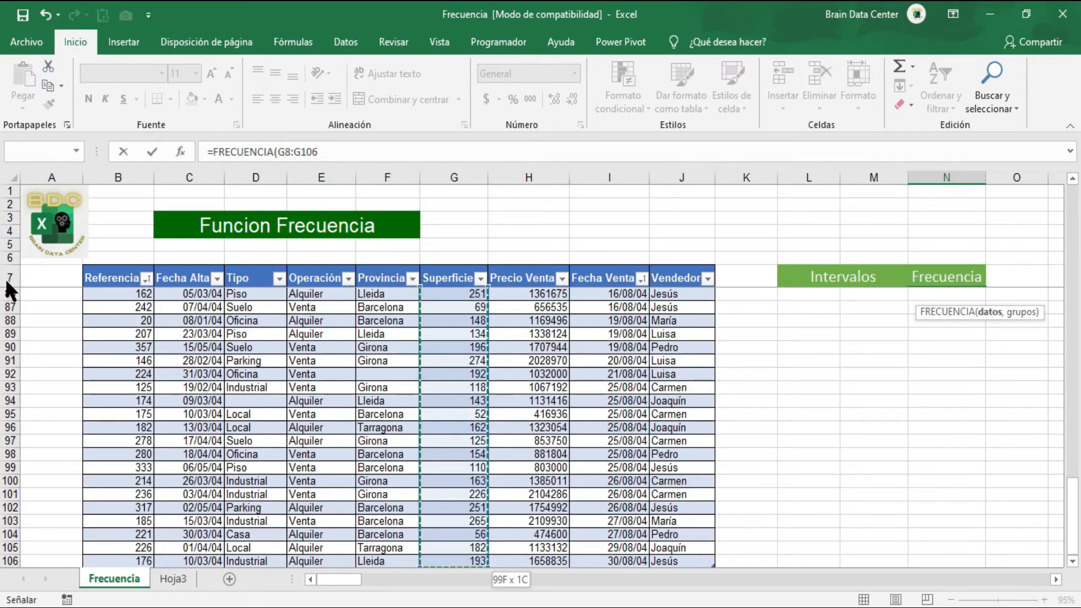
type(",")
Complete the FRECUENCIA formula with the upper limits M8:M11 as groups and enter it as an array formula across N8:N11.
scroll(1033, 343, "up", 20)
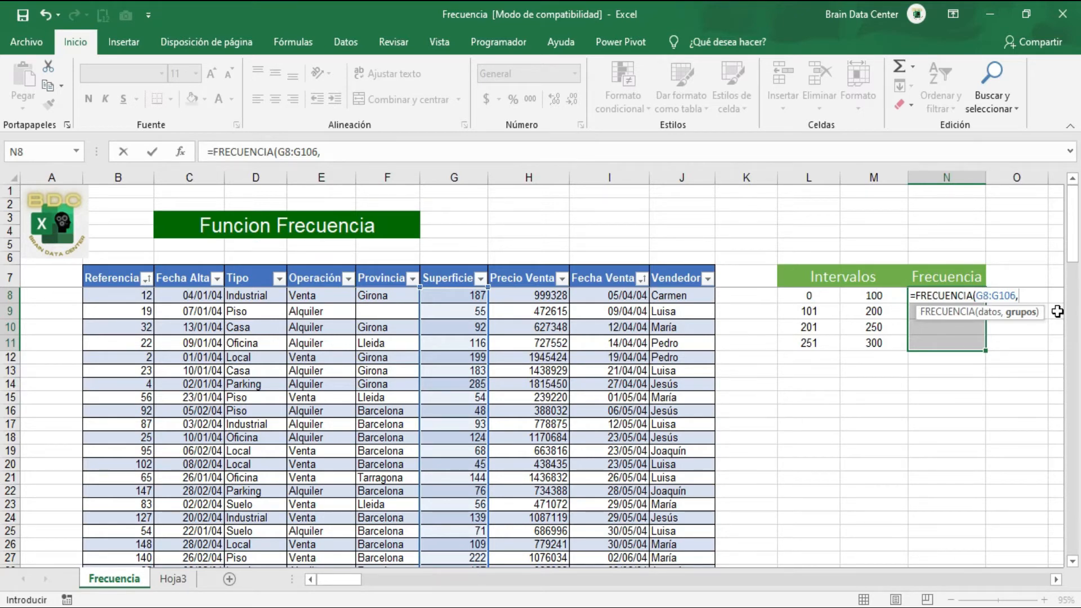
left_click_drag(872, 295, 871, 341)
left_click(871, 340)
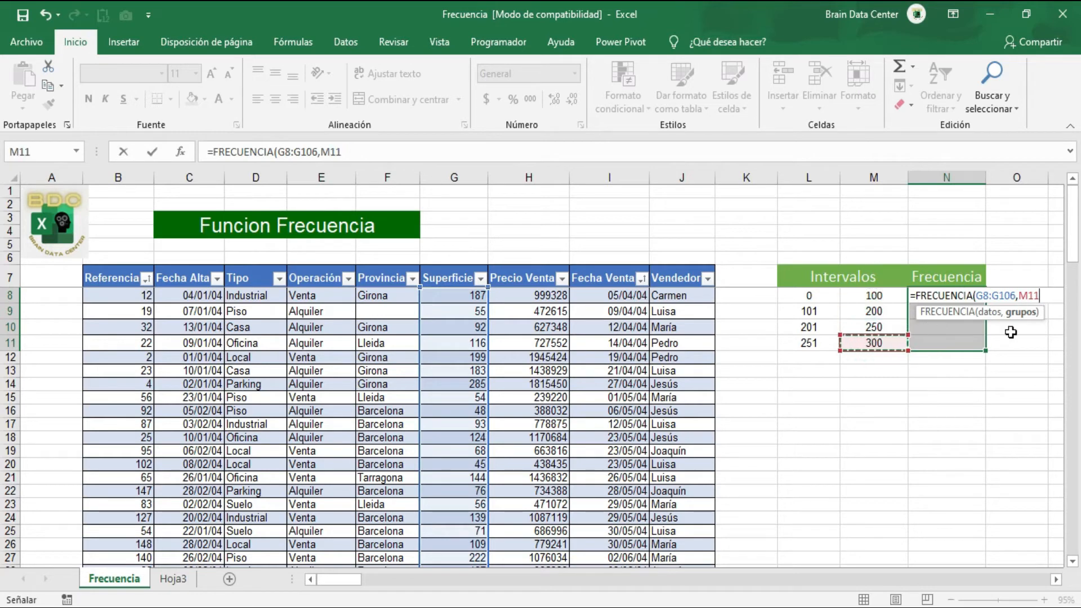
left_click_drag(879, 296, 883, 340)
type(")")
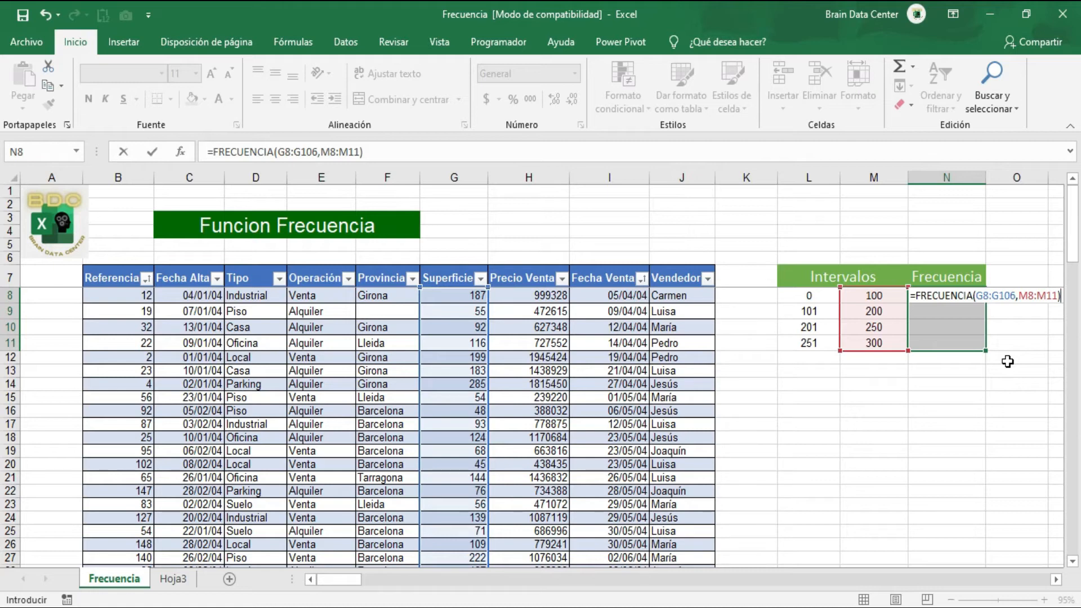
key("ctrl+shift+Return")
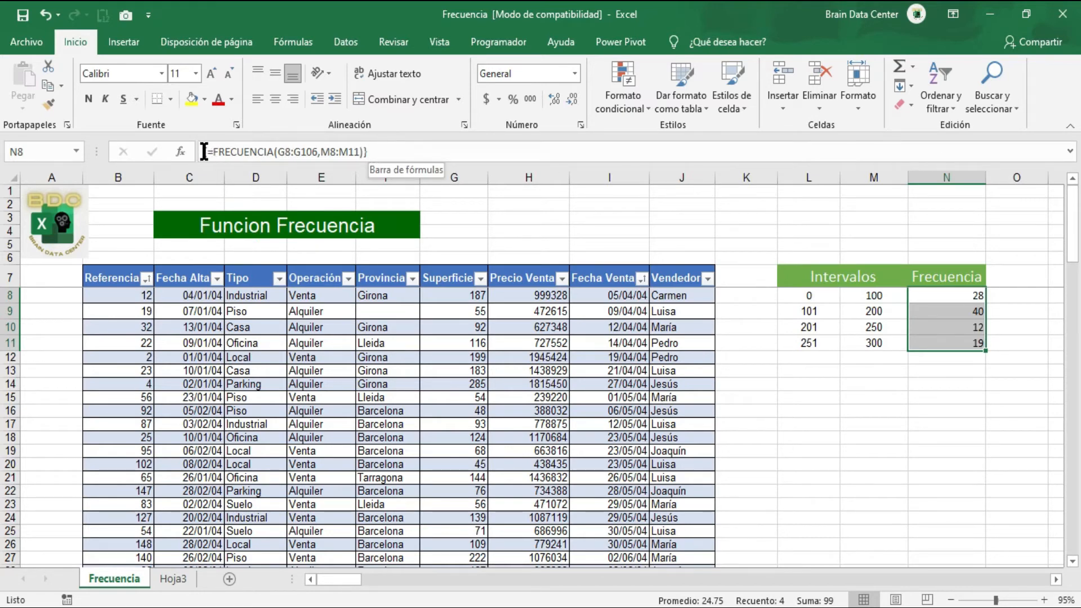
left_click(372, 149)
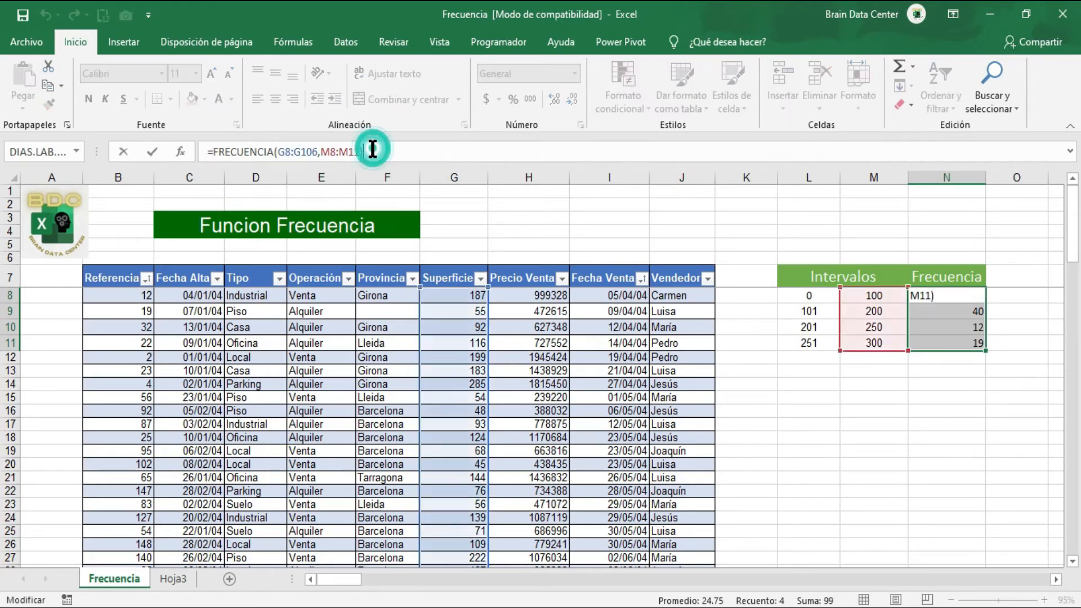
key("ctrl+shift+Return")
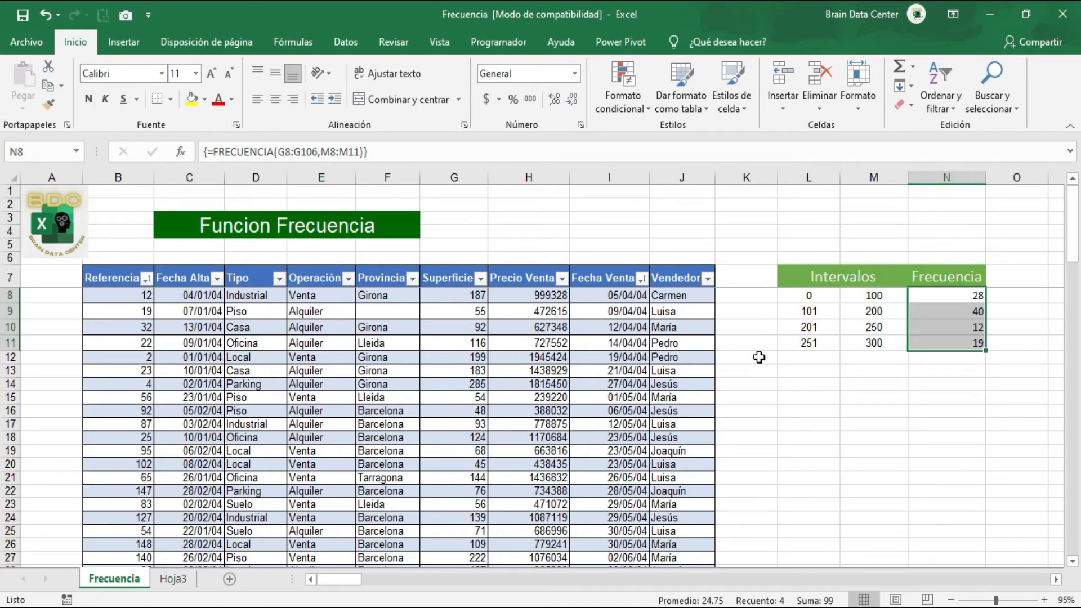
Compare the sum of the frequencies in N8:N11 with the count of Superficie values in G8:G106.
left_click(876, 294)
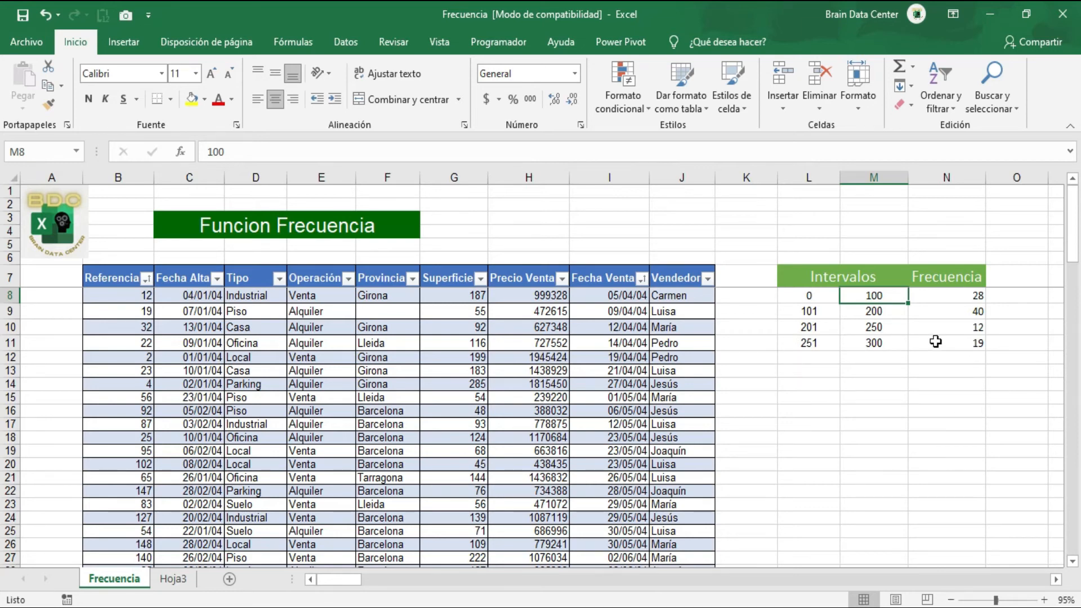
left_click_drag(945, 294, 948, 337)
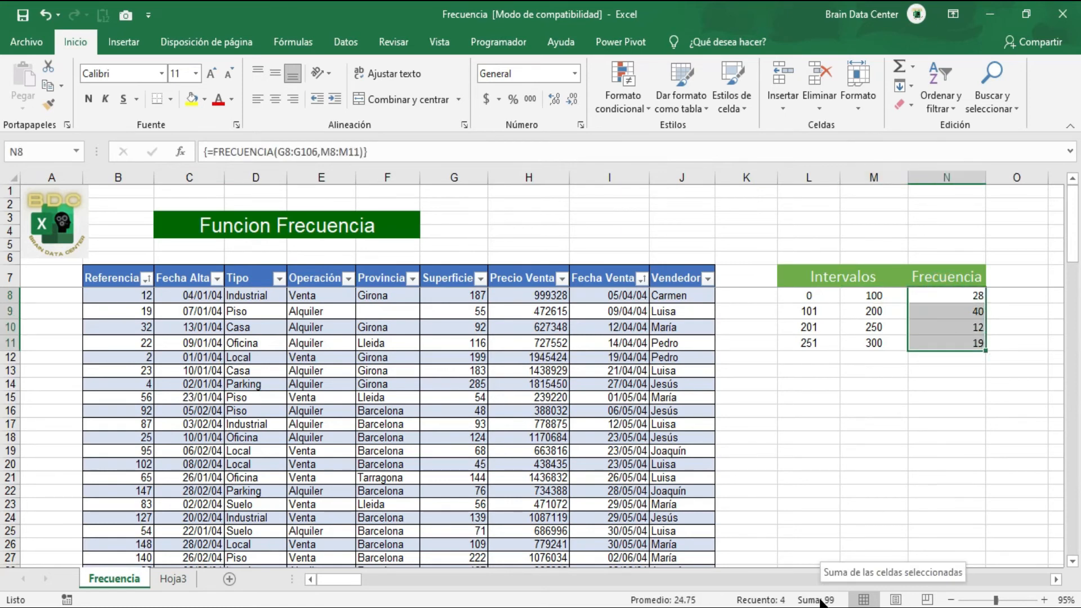
left_click(462, 296)
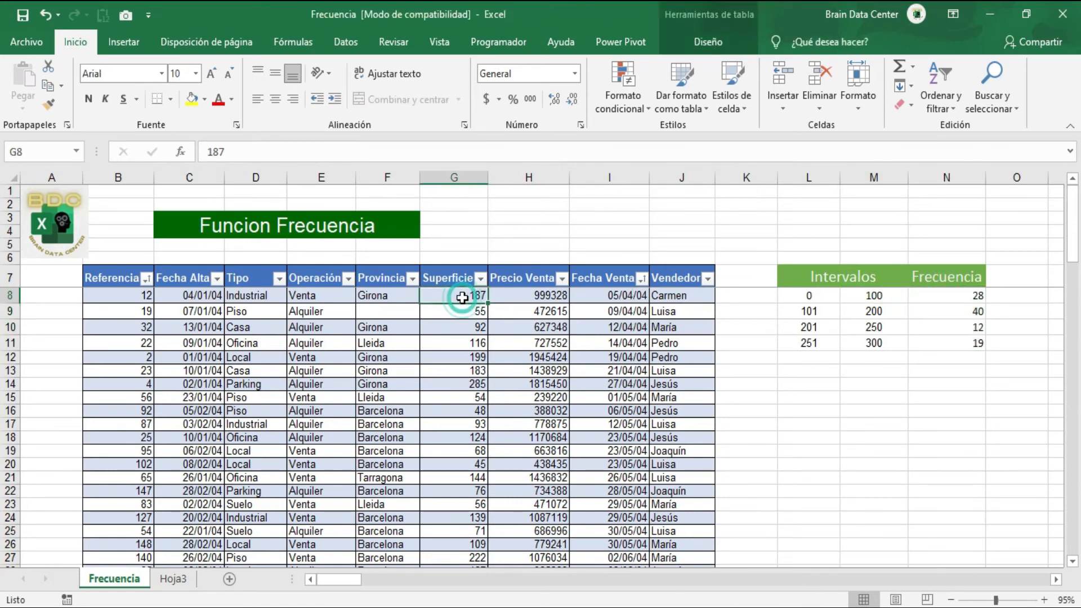
key("ctrl+shift+Down")
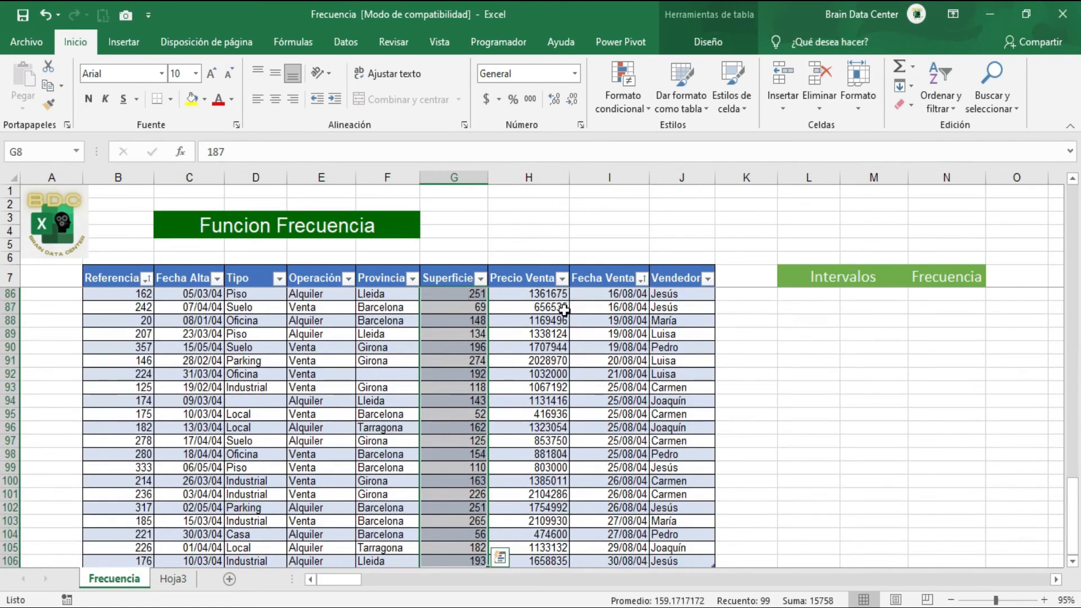
left_click(925, 453)
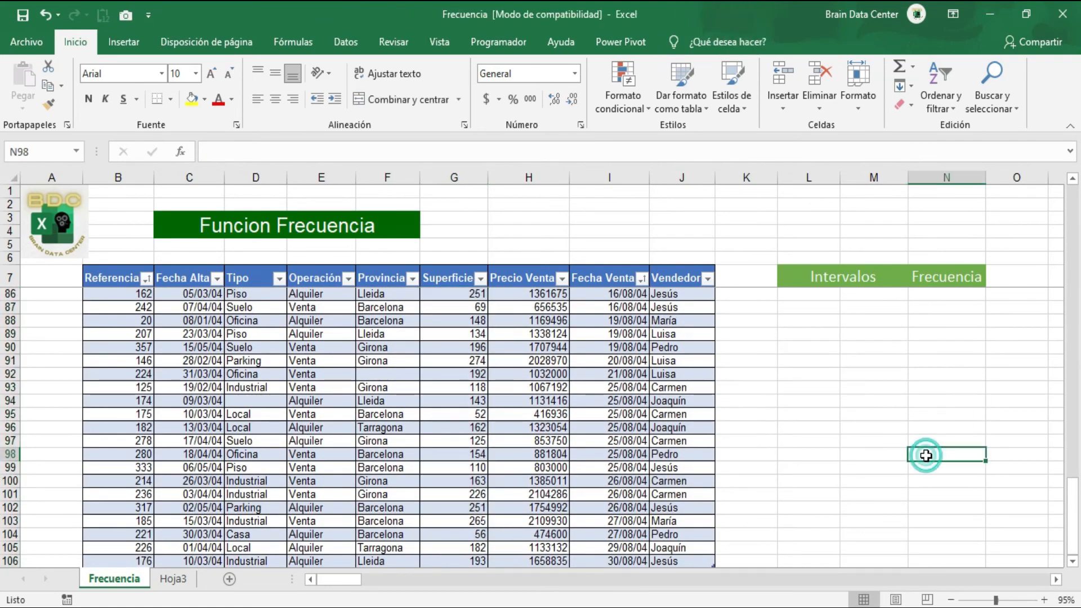
key("ctrl+Up")
scroll(926, 456, "up", 1)
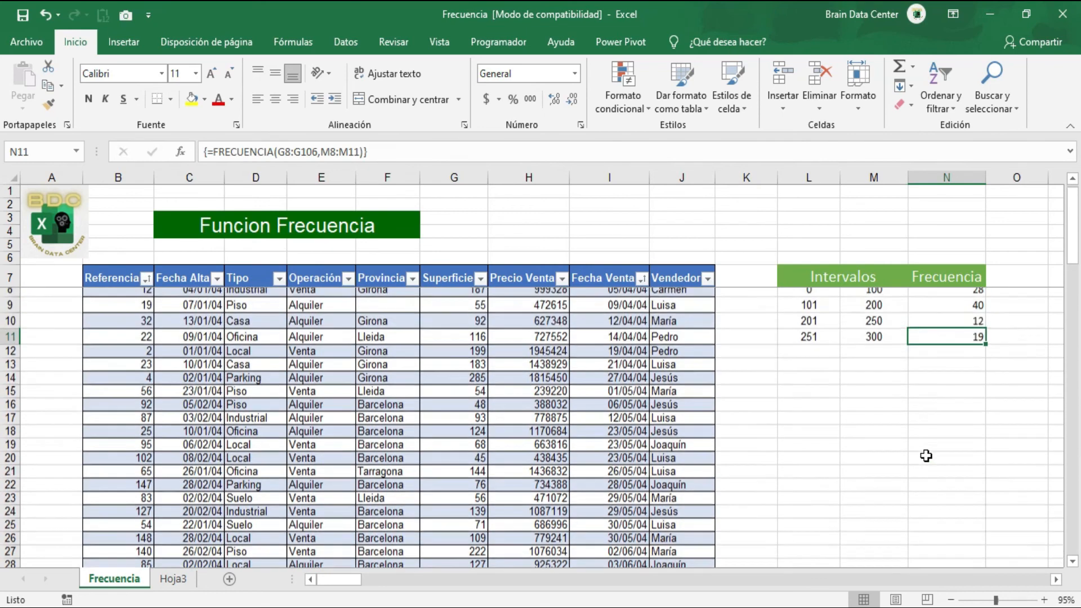